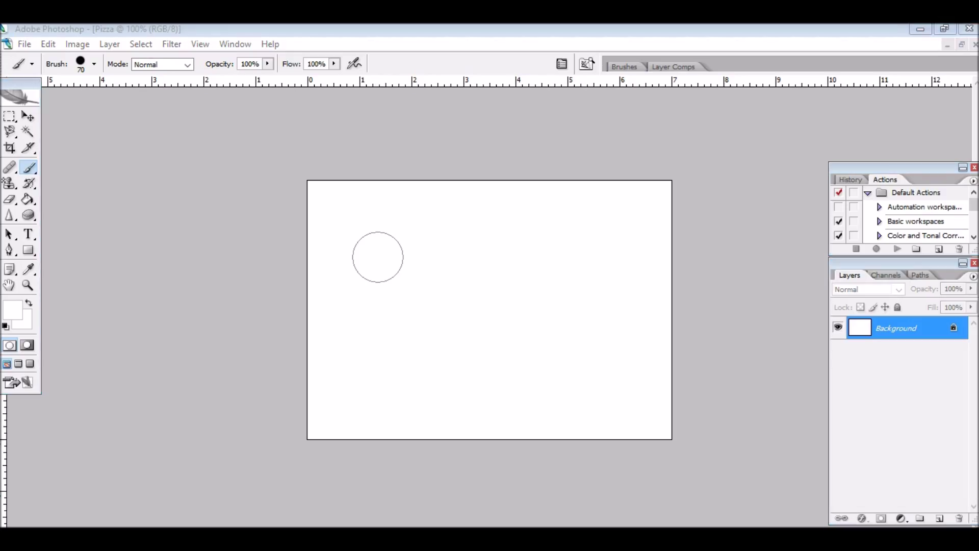
Step: Set the foreground colour to orange e2a31b in the Color Picker
{"action": "left_click", "coordinate": [10, 315]}
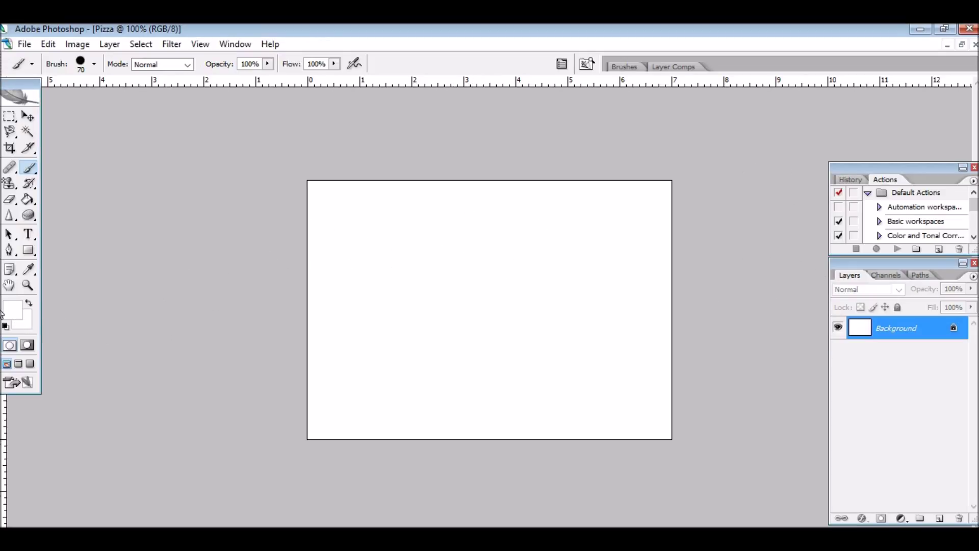
{"action": "left_click", "coordinate": [11, 312]}
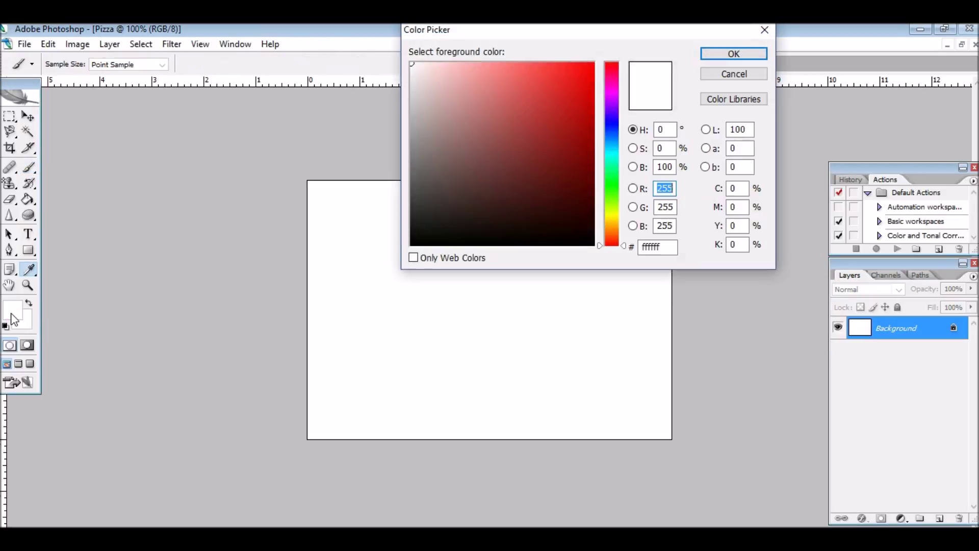
{"action": "left_click", "coordinate": [614, 225]}
{"action": "left_click_drag", "start_coordinate": [568, 105], "coordinate": [572, 83]}
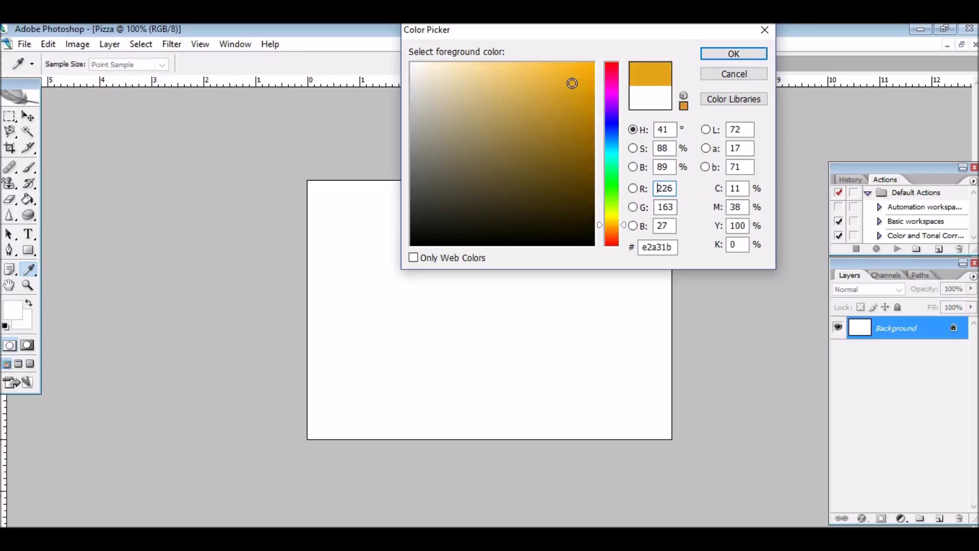
{"action": "left_click", "coordinate": [732, 54]}
{"action": "key", "text": "b"}
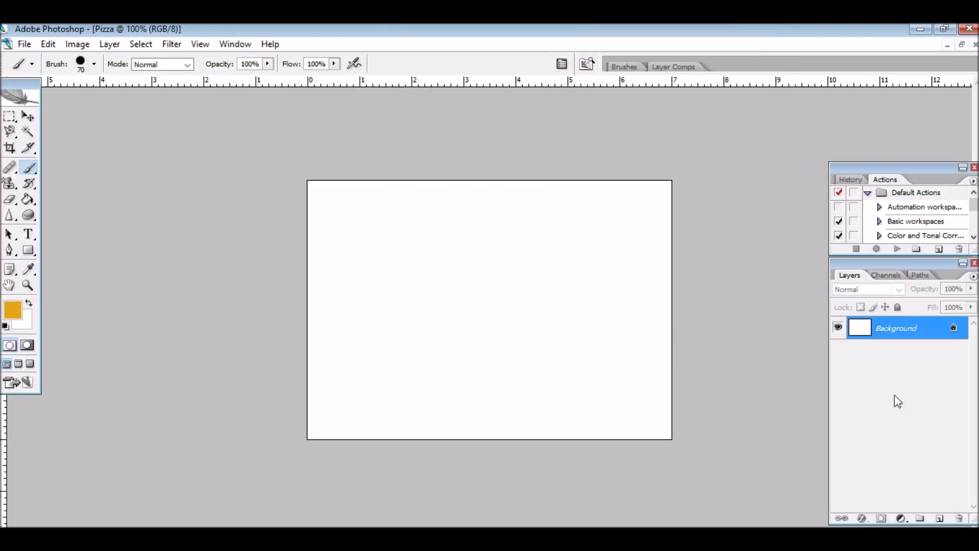
Step: Add a new layer and name it Crust
{"action": "left_click", "coordinate": [939, 519]}
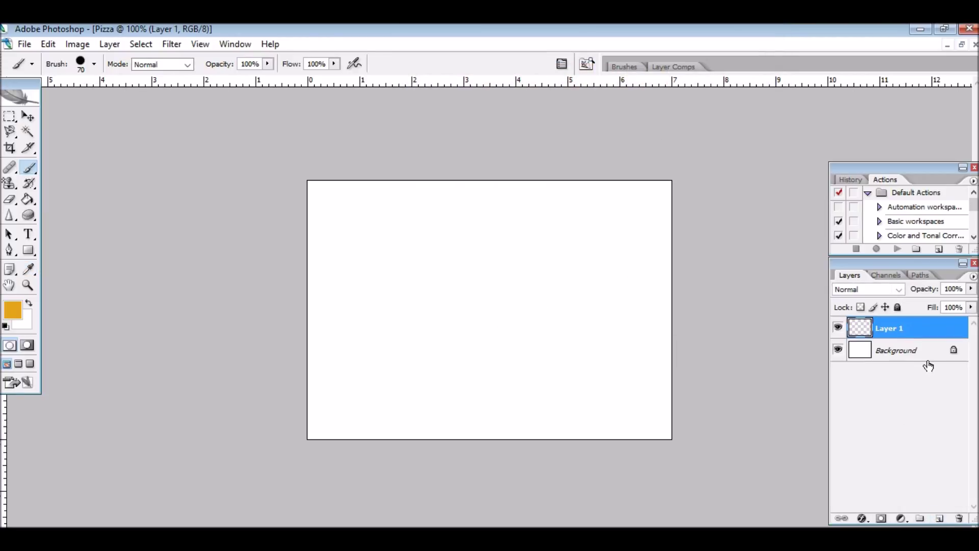
{"action": "double_click", "coordinate": [897, 332]}
{"action": "type", "text": "Crust"}
{"action": "key", "text": "Return"}
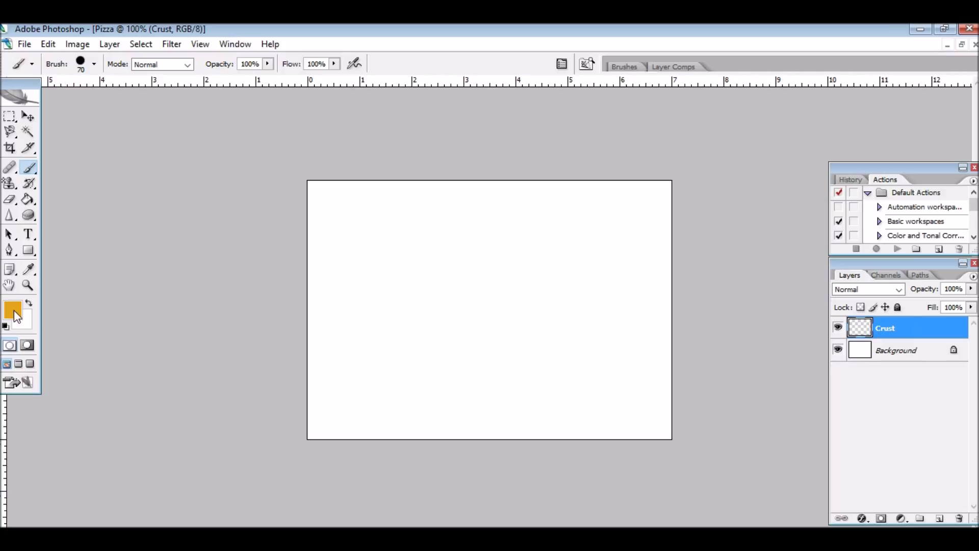
Step: Stamp a 300 px orange crust circle in the canvas centre, then add an empty layer above
{"action": "key", "text": "bracketright"}
{"action": "key", "text": "bracketright"}
{"action": "key", "text": "bracketright"}
{"action": "key", "text": "bracketright"}
{"action": "key", "text": "bracketright"}
{"action": "key", "text": "bracketright"}
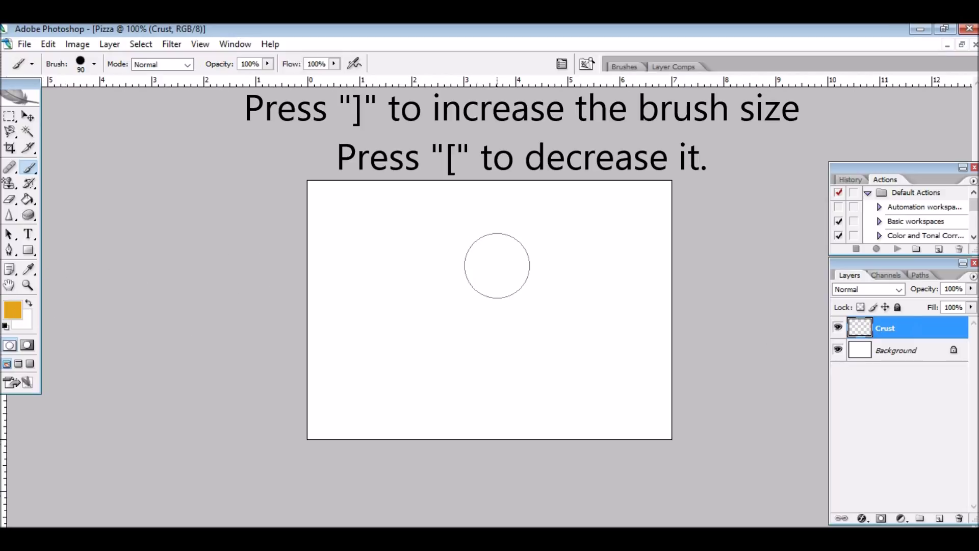
{"action": "key", "text": "bracketright"}
{"action": "key", "text": "bracketright"}
{"action": "key", "text": "bracketright"}
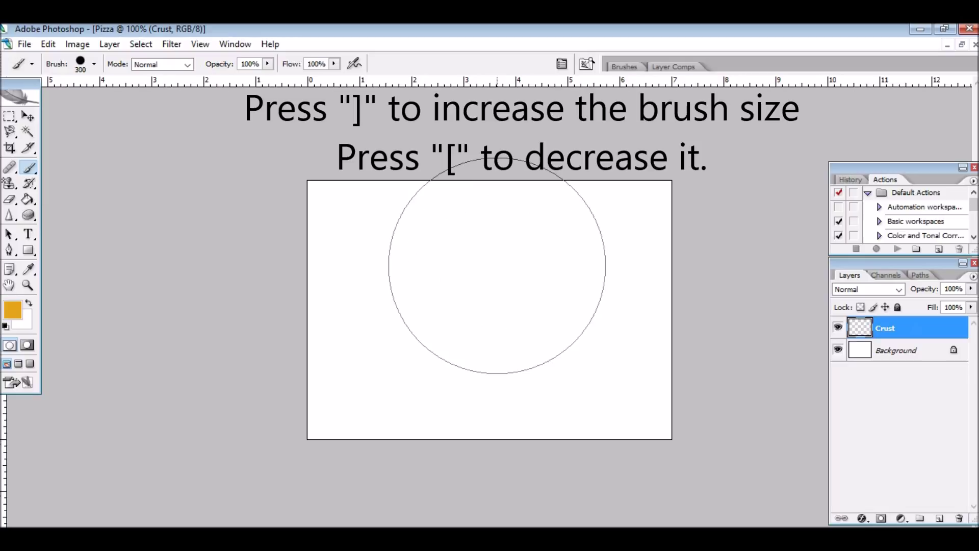
{"action": "key", "text": "bracketright"}
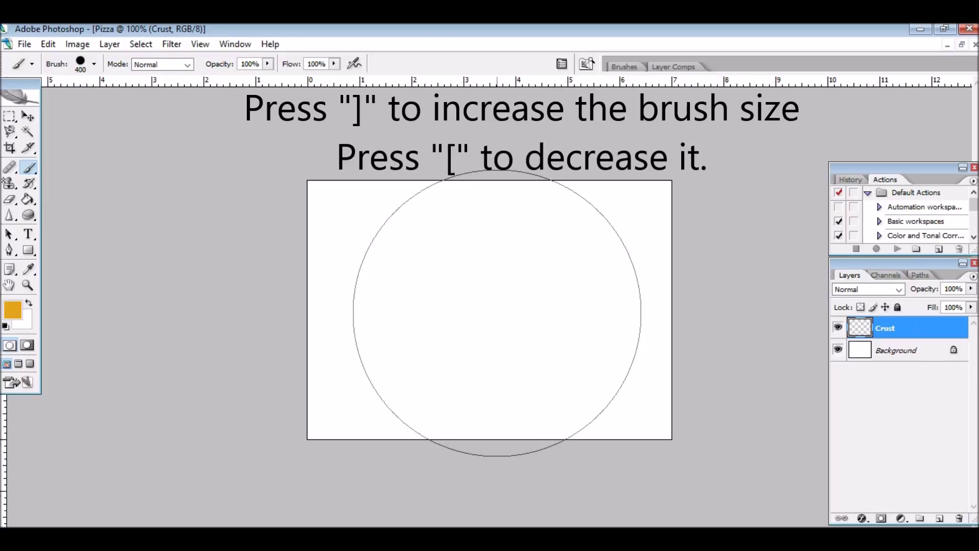
{"action": "key", "text": "bracketleft"}
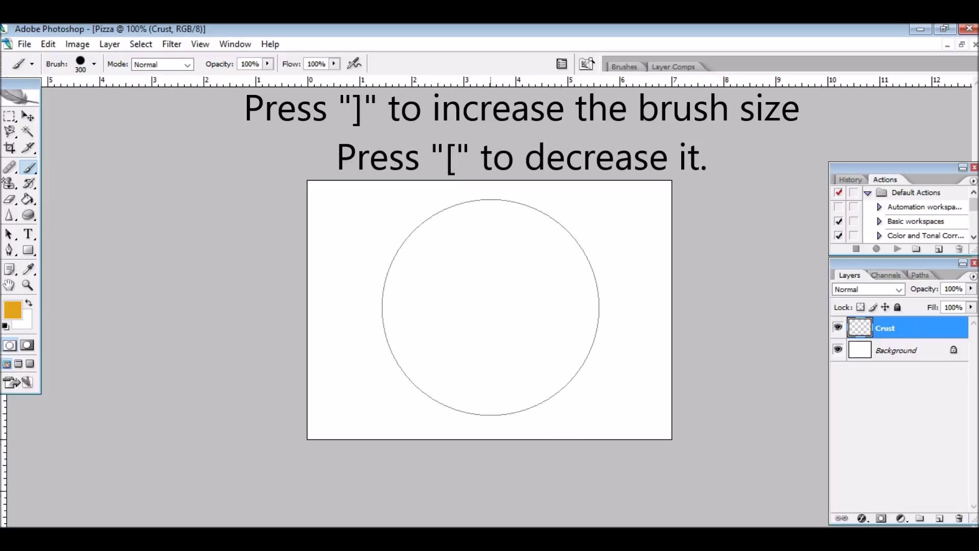
{"action": "left_click", "coordinate": [491, 306]}
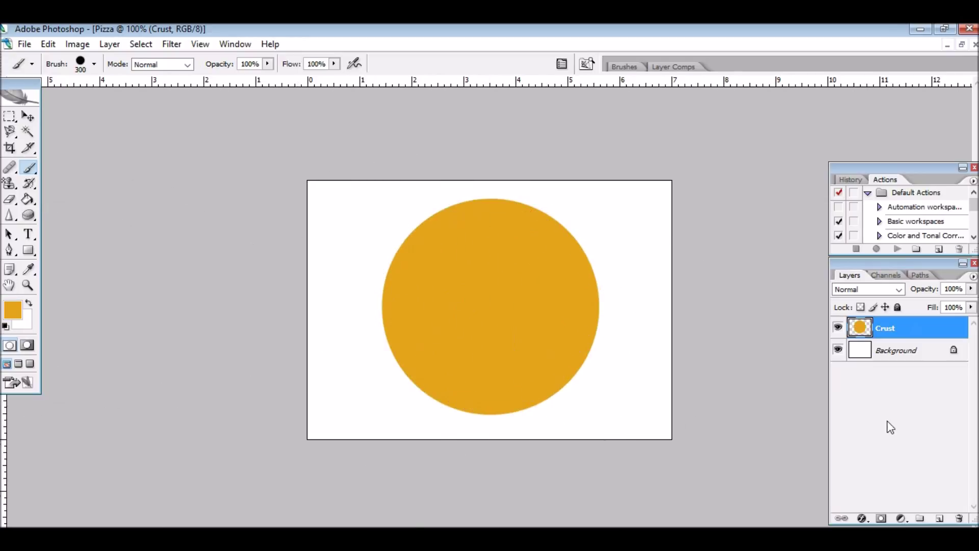
{"action": "left_click", "coordinate": [941, 519]}
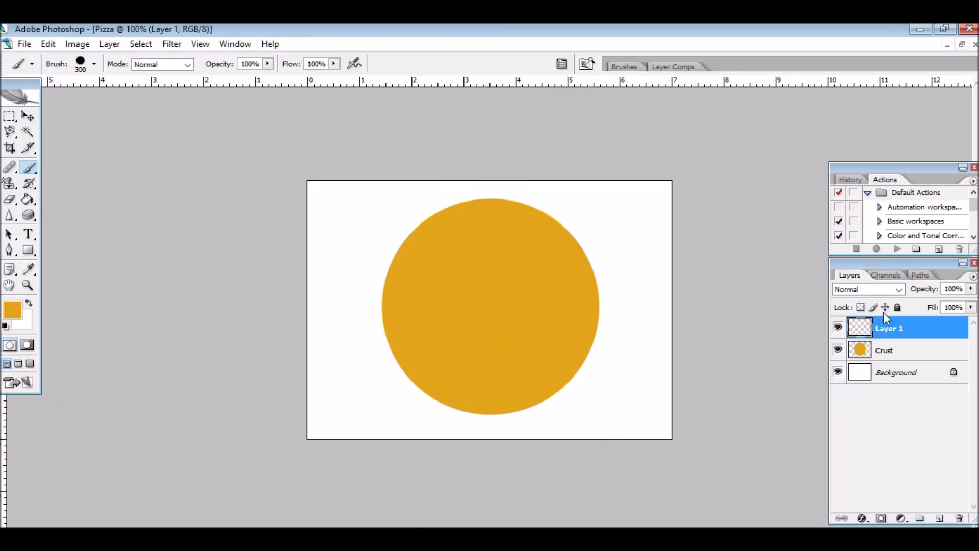
Step: Rename the new layer to Cheese
{"action": "double_click", "coordinate": [888, 332]}
{"action": "type", "text": "Cheese"}
{"action": "key", "text": "Return"}
Step: Paint a 250 px bright yellow cheese circle inside the crust
{"action": "left_click", "coordinate": [18, 305]}
{"action": "left_click", "coordinate": [614, 212]}
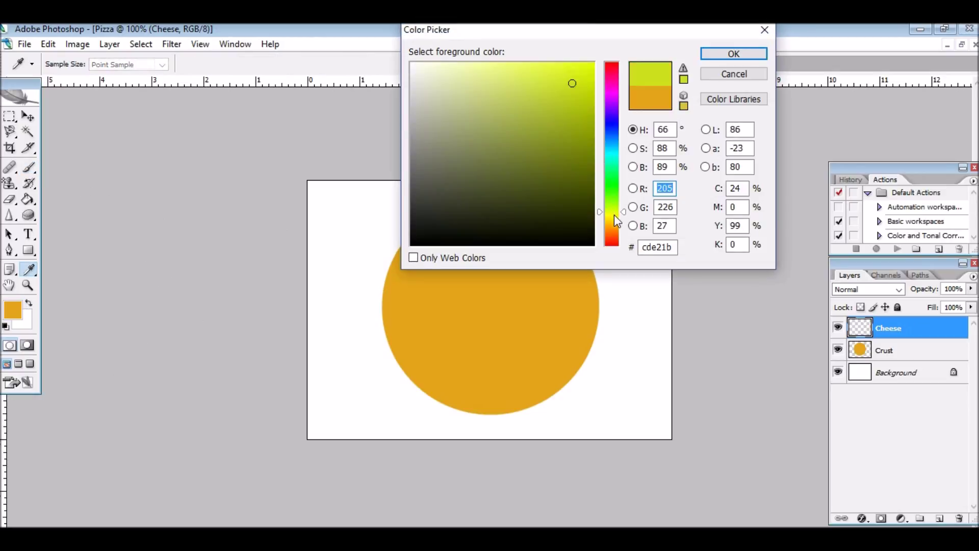
{"action": "left_click", "coordinate": [615, 214]}
{"action": "left_click", "coordinate": [571, 96]}
{"action": "mouse_move", "coordinate": [571, 95]}
{"action": "left_mouse_down"}
{"action": "mouse_move", "coordinate": [575, 74]}
{"action": "mouse_move", "coordinate": [588, 71]}
{"action": "left_mouse_up"}
{"action": "left_click", "coordinate": [754, 52]}
{"action": "key", "text": "b"}
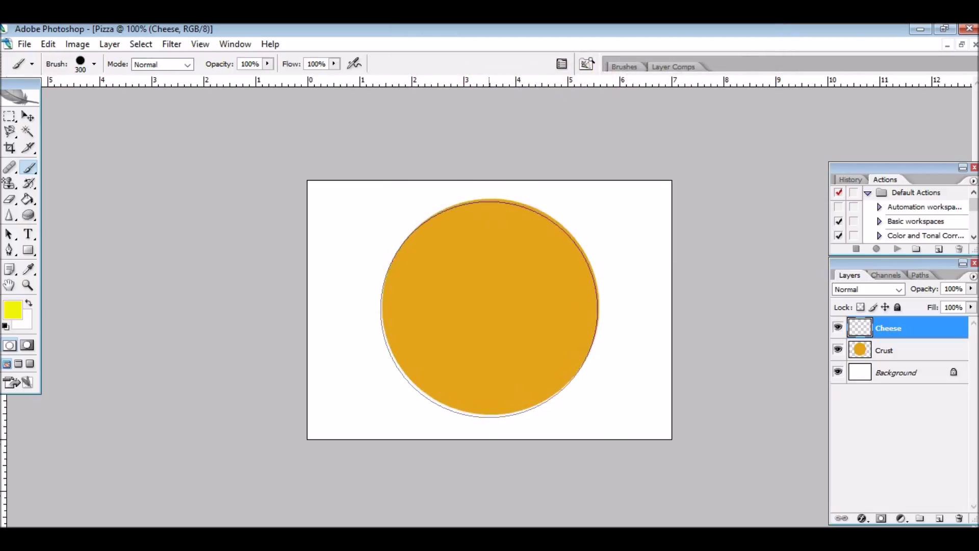
{"action": "key", "text": "bracketleft"}
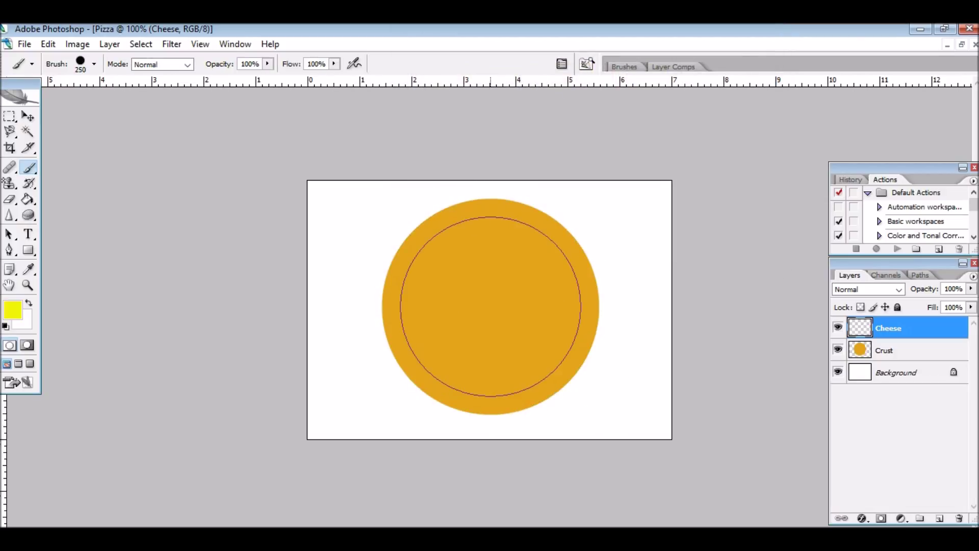
{"action": "left_click", "coordinate": [490, 306]}
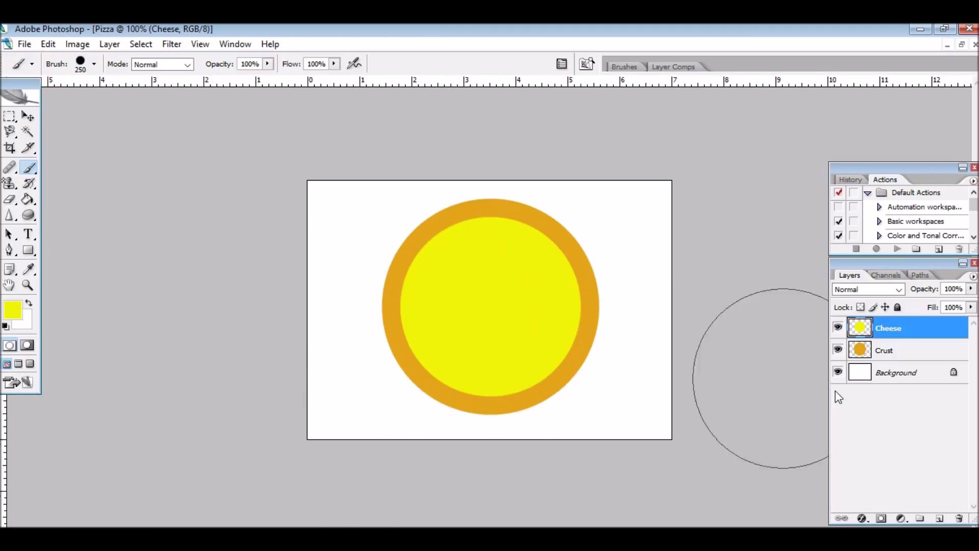
Step: Add a new layer named Bell Pepper above Cheese
{"action": "left_click", "coordinate": [941, 518]}
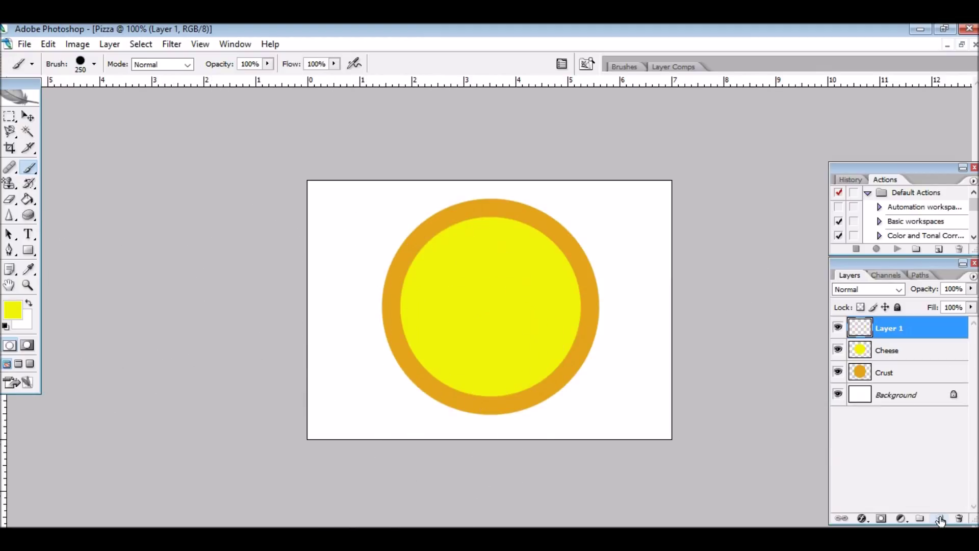
{"action": "double_click", "coordinate": [899, 332]}
{"action": "type", "text": "Bell Pepper"}
{"action": "key", "text": "Return"}
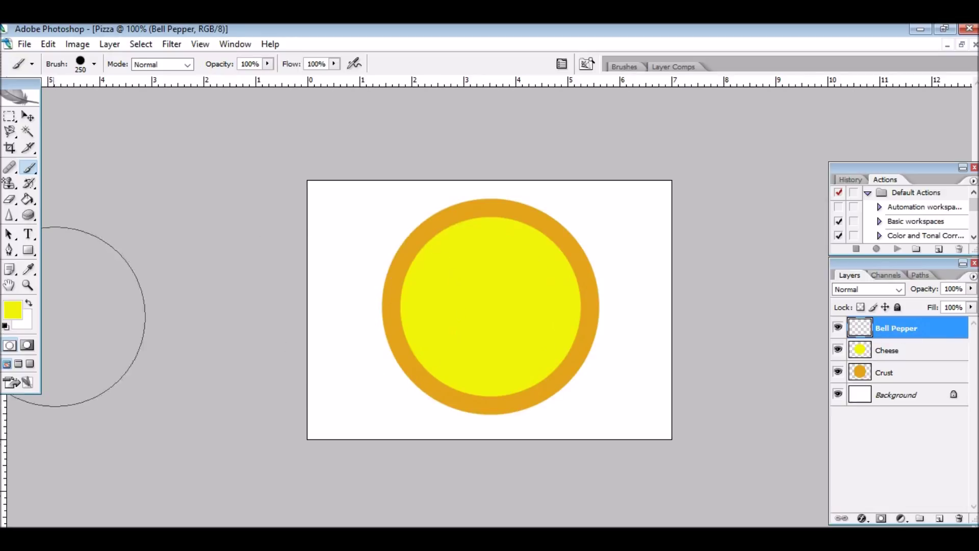
Step: Set the foreground colour to a pepper green
{"action": "left_click", "coordinate": [13, 312]}
{"action": "left_click_drag", "start_coordinate": [619, 190], "coordinate": [614, 183]}
{"action": "left_click_drag", "start_coordinate": [566, 116], "coordinate": [563, 119]}
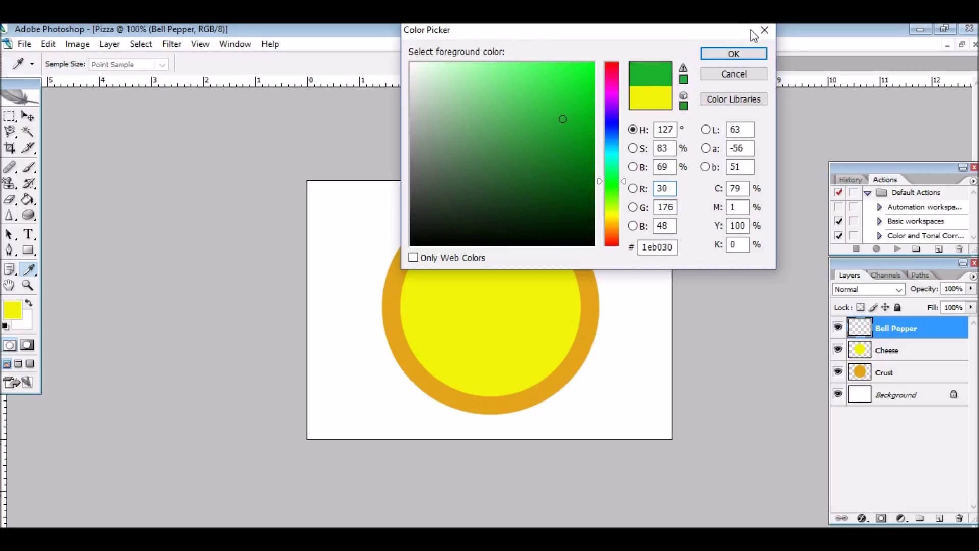
{"action": "left_click_drag", "start_coordinate": [570, 118], "coordinate": [565, 111]}
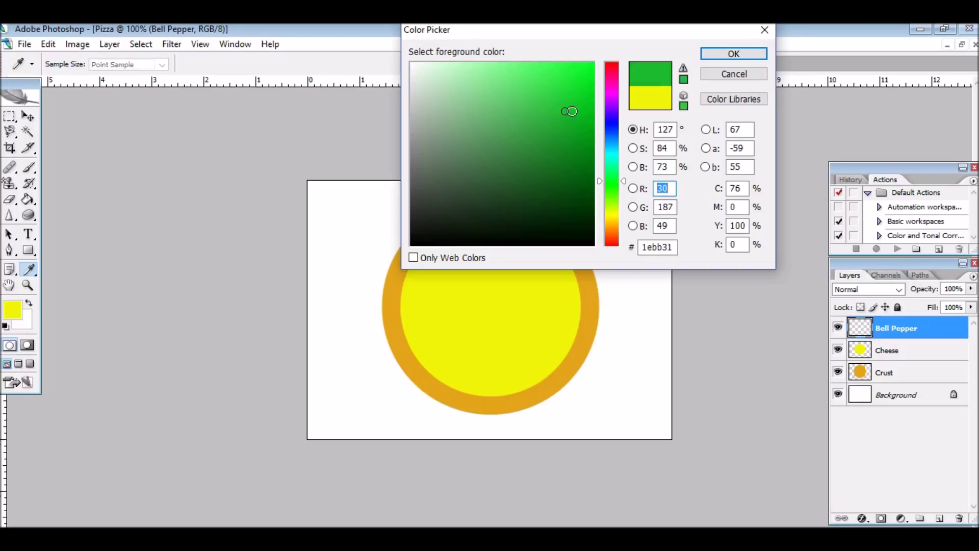
{"action": "left_click", "coordinate": [567, 122]}
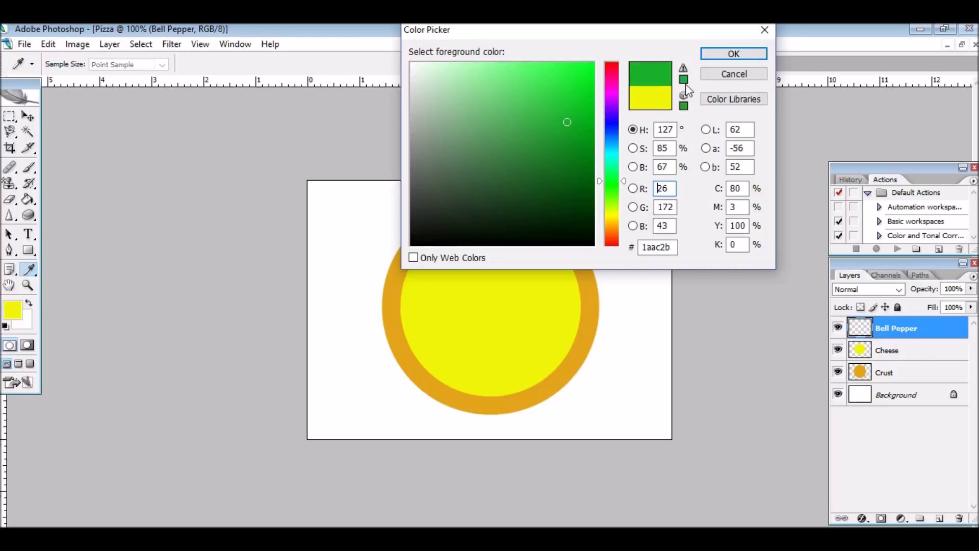
{"action": "left_click", "coordinate": [715, 51]}
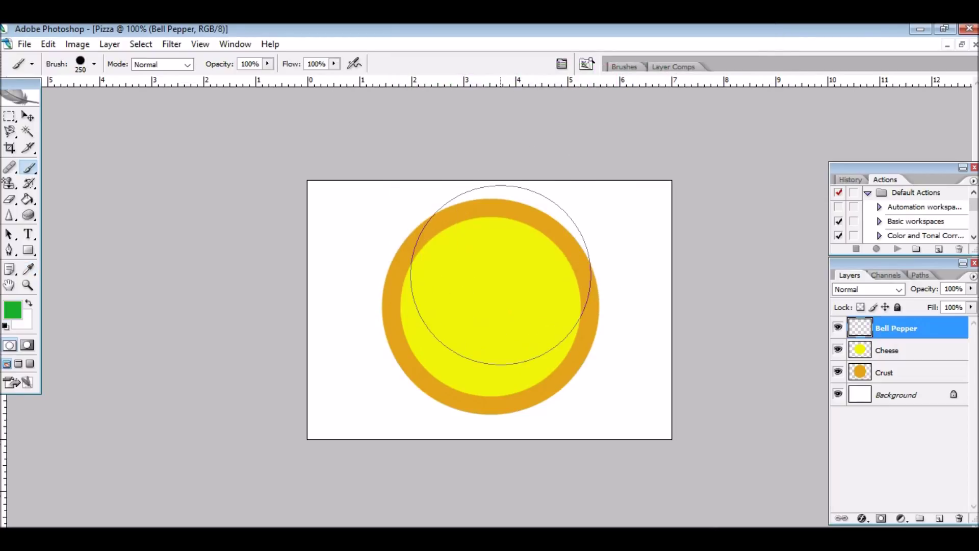
Step: Paint thin green pepper strips with a 9 px brush, then add an empty layer above
{"action": "key", "text": "bracketleft"}
{"action": "key", "text": "bracketleft"}
{"action": "key", "text": "bracketleft"}
{"action": "key", "text": "bracketleft"}
{"action": "key", "text": "bracketleft"}
{"action": "key", "text": "bracketleft"}
{"action": "key", "text": "bracketleft"}
{"action": "key", "text": "bracketleft"}
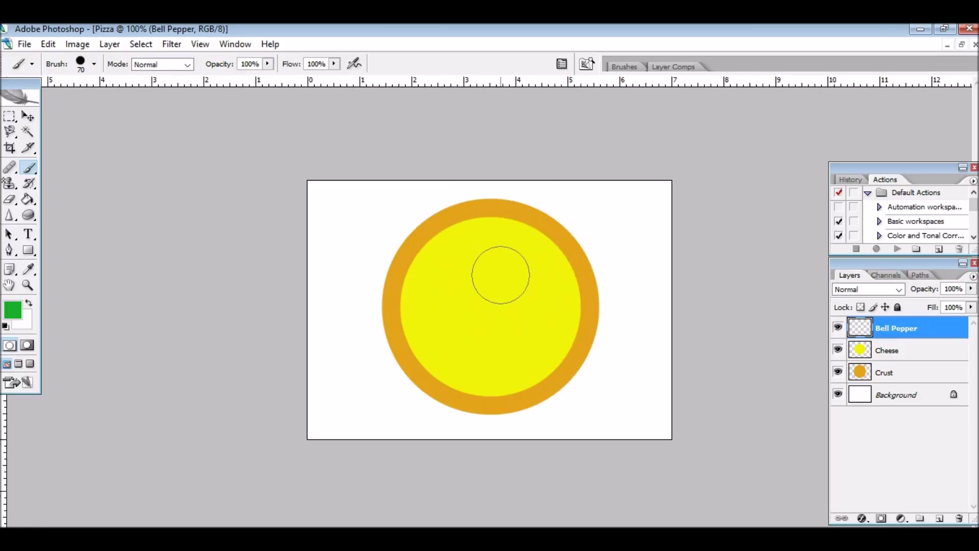
{"action": "key", "text": "bracketleft"}
{"action": "key", "text": "bracketleft"}
{"action": "key", "text": "bracketleft"}
{"action": "key", "text": "bracketleft"}
{"action": "key", "text": "bracketleft"}
{"action": "key", "text": "bracketleft"}
{"action": "key", "text": "bracketleft"}
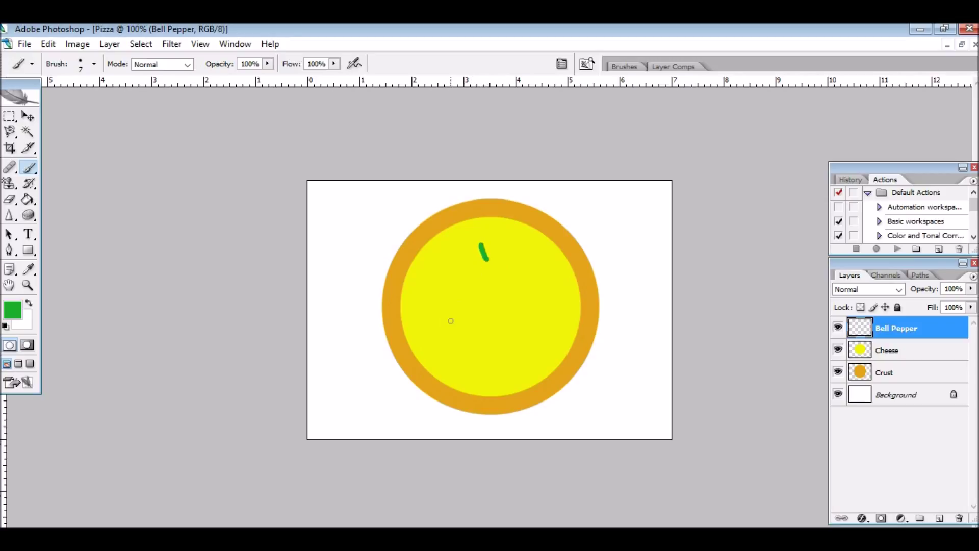
{"action": "left_click_drag", "start_coordinate": [448, 327], "coordinate": [442, 335]}
{"action": "right_click", "coordinate": [540, 328]}
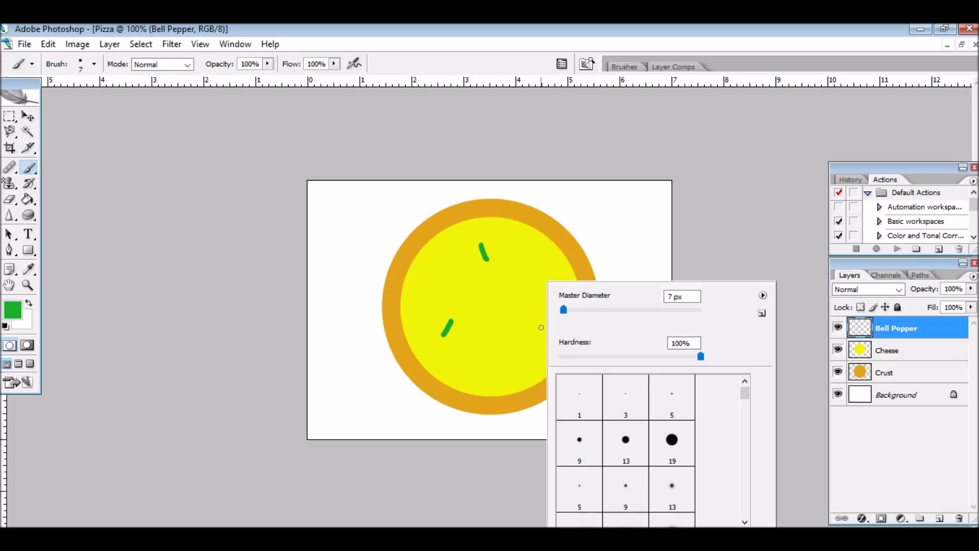
{"action": "left_click", "coordinate": [713, 223]}
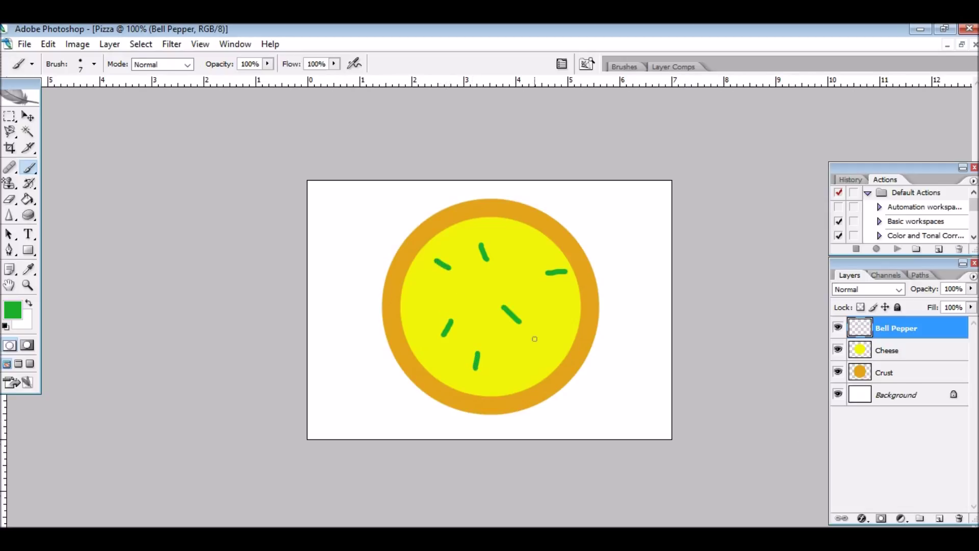
{"action": "left_click", "coordinate": [940, 519]}
Step: Name the new layer Olives and set the foreground colour to black
{"action": "double_click", "coordinate": [887, 334]}
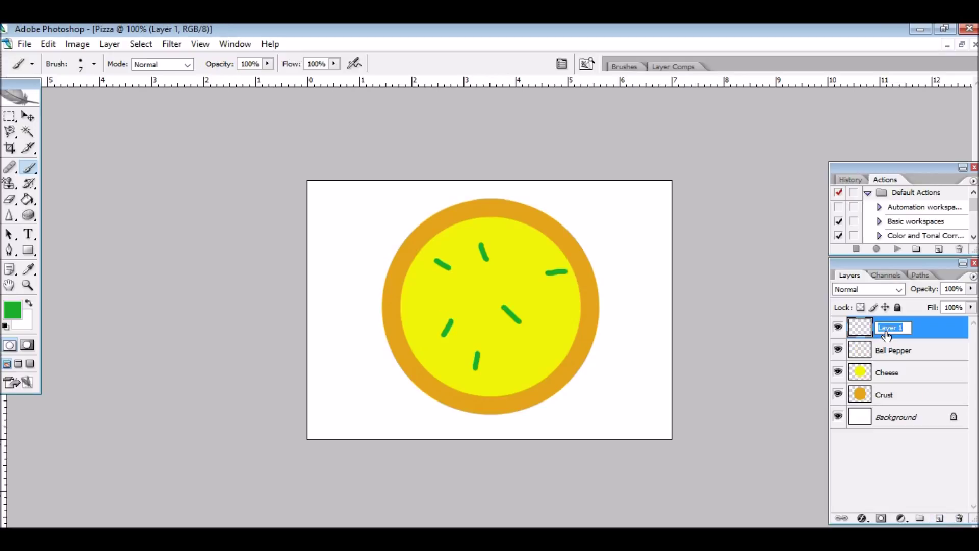
{"action": "type", "text": "Olives"}
{"action": "key", "text": "Return"}
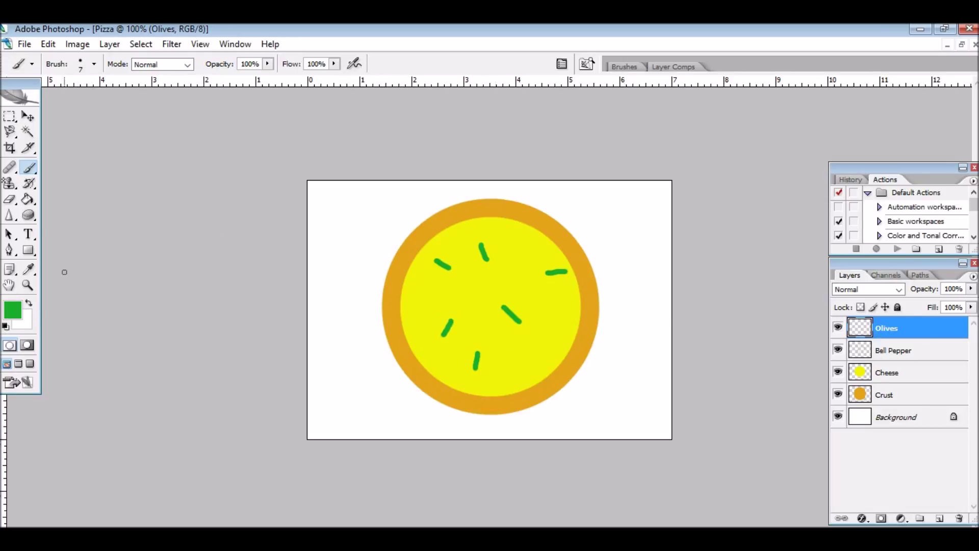
{"action": "left_click", "coordinate": [13, 310]}
{"action": "left_click_drag", "start_coordinate": [514, 211], "coordinate": [389, 270]}
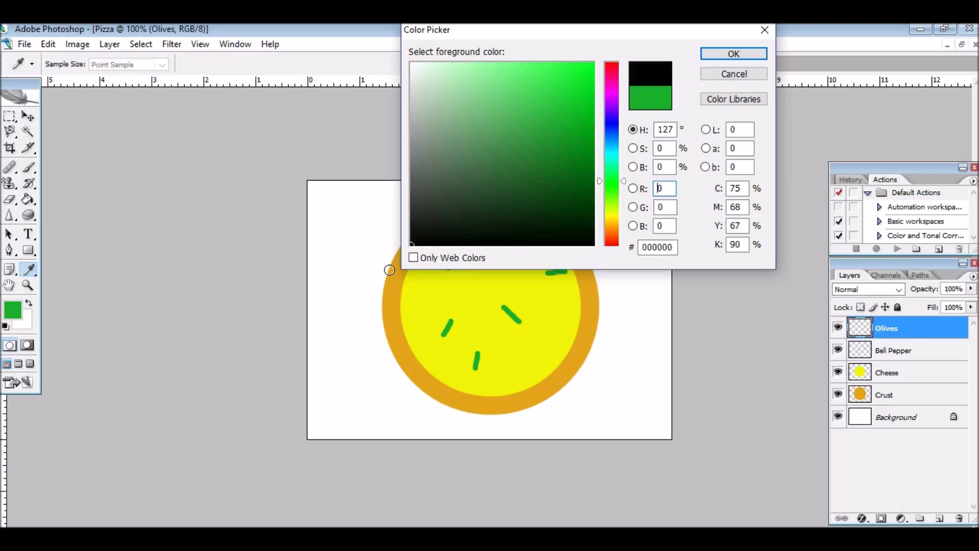
{"action": "left_click", "coordinate": [716, 55]}
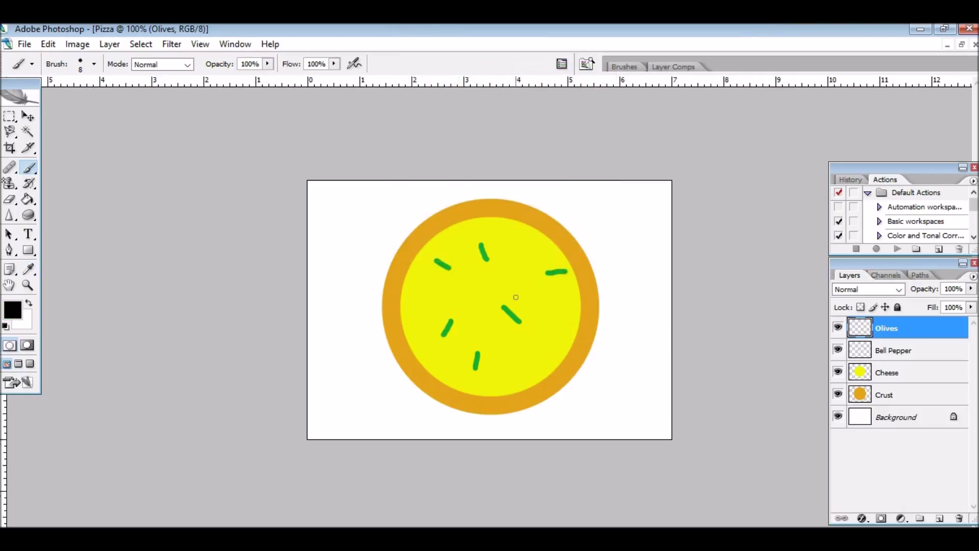
Step: Paint seven 20 px black olive dots around the cheese
{"action": "key", "text": "bracketright"}
{"action": "key", "text": "bracketright"}
{"action": "left_click", "coordinate": [503, 289]}
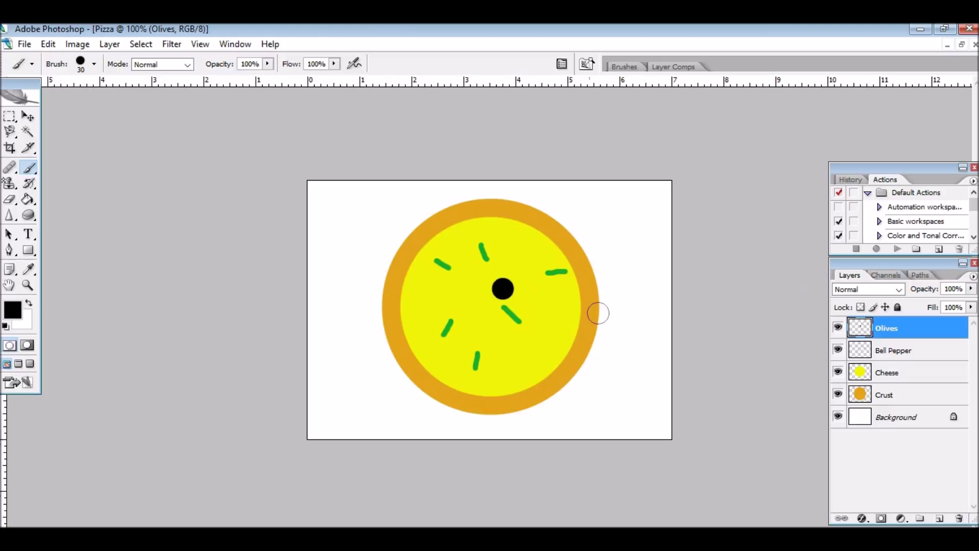
{"action": "key", "text": "ctrl+z"}
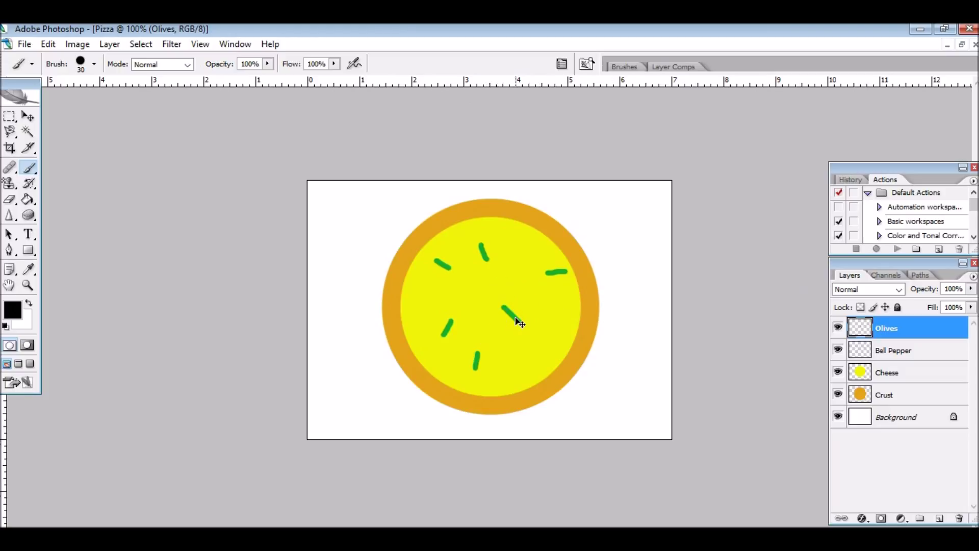
{"action": "key", "text": "bracketleft"}
{"action": "left_click", "coordinate": [478, 324]}
{"action": "left_click", "coordinate": [517, 278]}
{"action": "left_click", "coordinate": [442, 281]}
{"action": "left_click", "coordinate": [521, 380]}
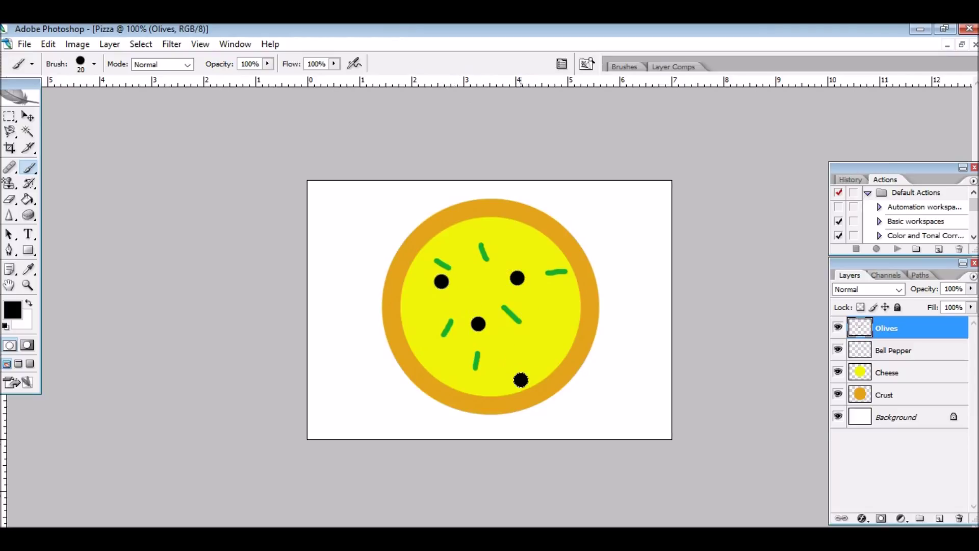
{"action": "left_click", "coordinate": [565, 328]}
{"action": "left_click", "coordinate": [439, 363]}
{"action": "left_click", "coordinate": [530, 240]}
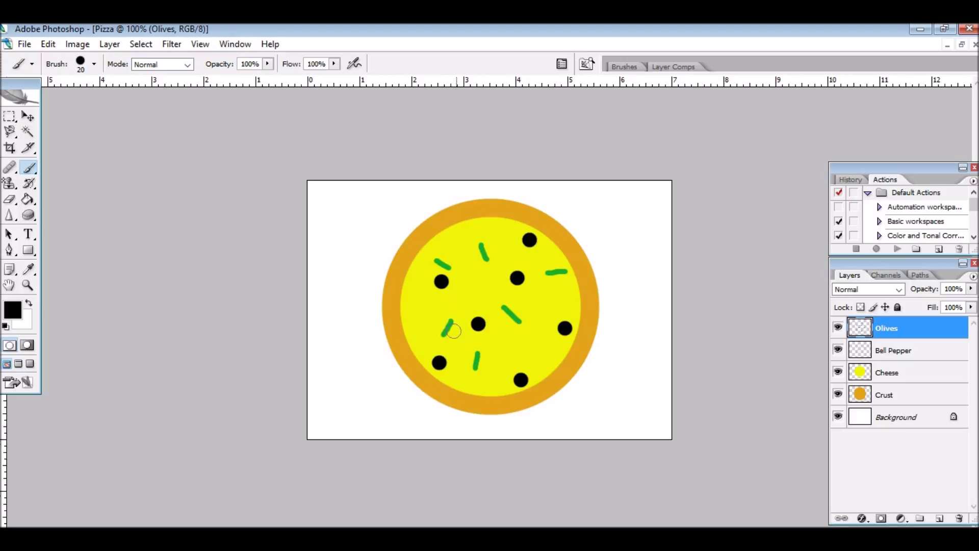
Step: Add a layer named Tomato and set the foreground colour to bright red
{"action": "left_click", "coordinate": [940, 519]}
{"action": "double_click", "coordinate": [893, 329]}
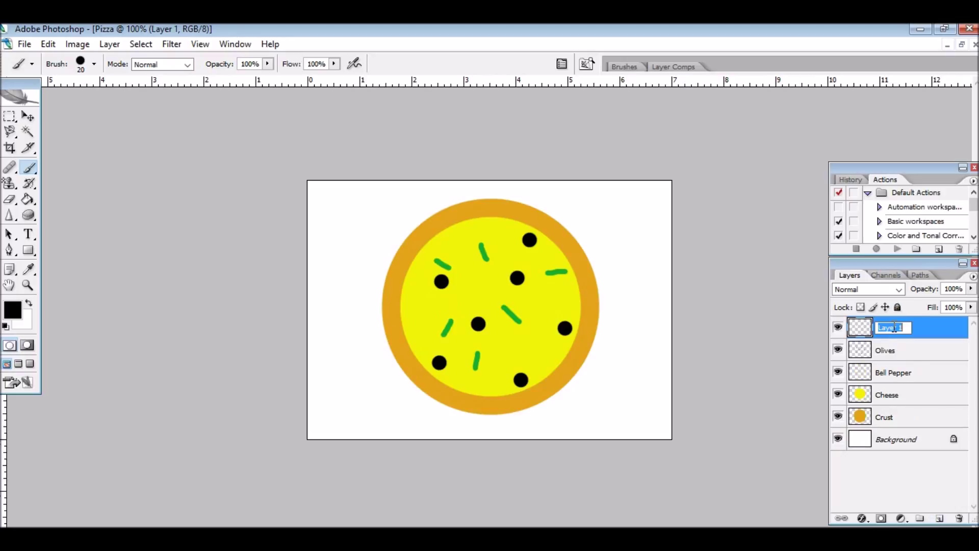
{"action": "type", "text": "Tomato"}
{"action": "left_click", "coordinate": [926, 332]}
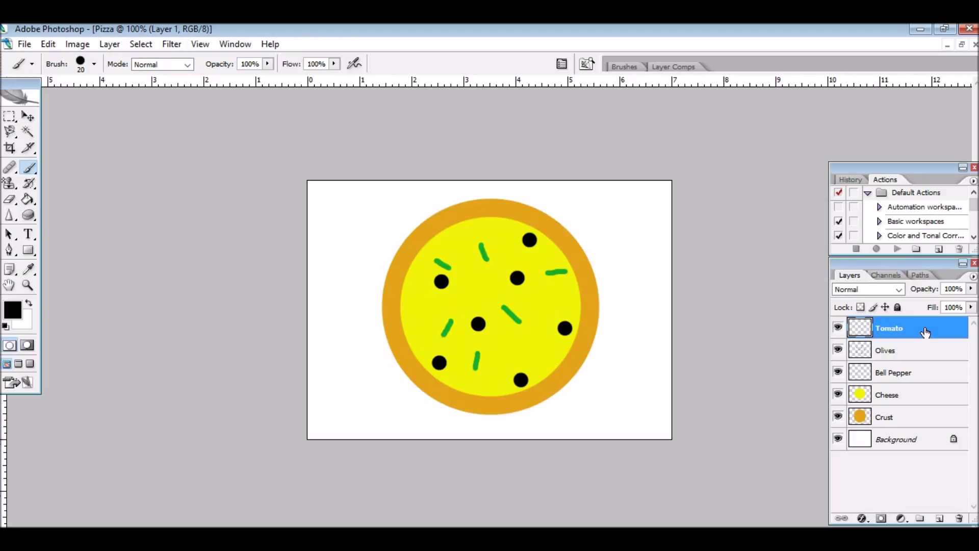
{"action": "left_click", "coordinate": [12, 309]}
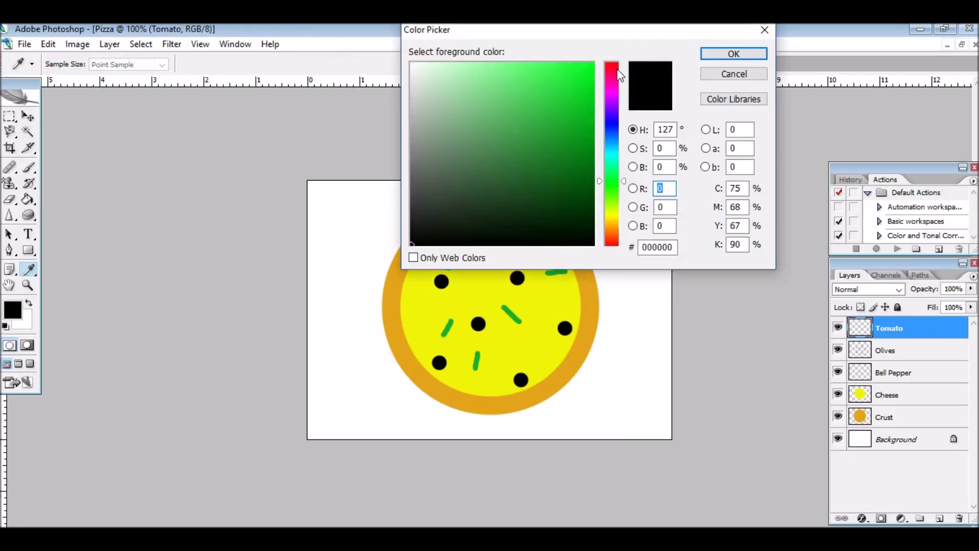
{"action": "left_click_drag", "start_coordinate": [620, 76], "coordinate": [613, 55]}
{"action": "mouse_move", "coordinate": [557, 76]}
{"action": "left_mouse_down"}
{"action": "mouse_move", "coordinate": [566, 111]}
{"action": "mouse_move", "coordinate": [559, 81]}
{"action": "left_mouse_up"}
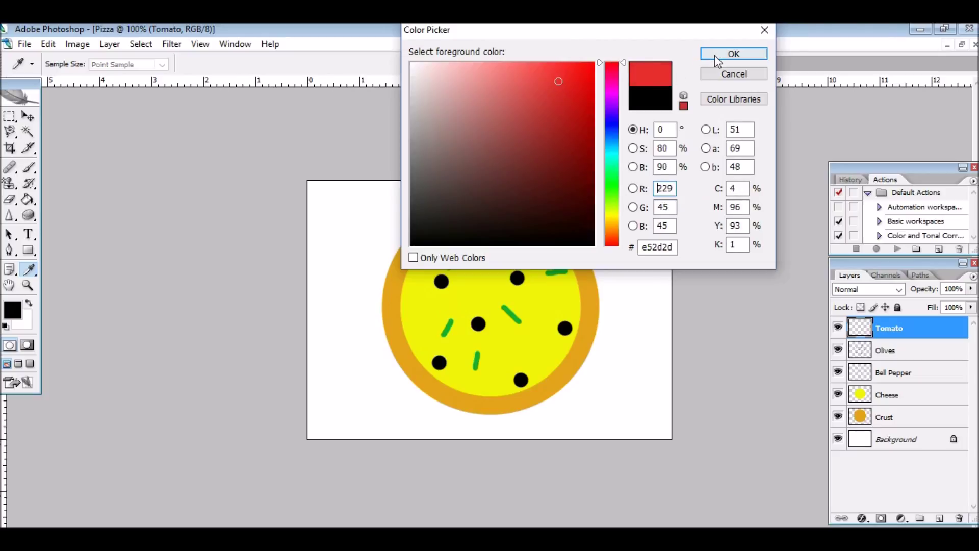
{"action": "left_click", "coordinate": [733, 54]}
Step: Paint eight 30 px red tomato dots scattered over the cheese
{"action": "key", "text": "bracketright"}
{"action": "key", "text": "bracketright"}
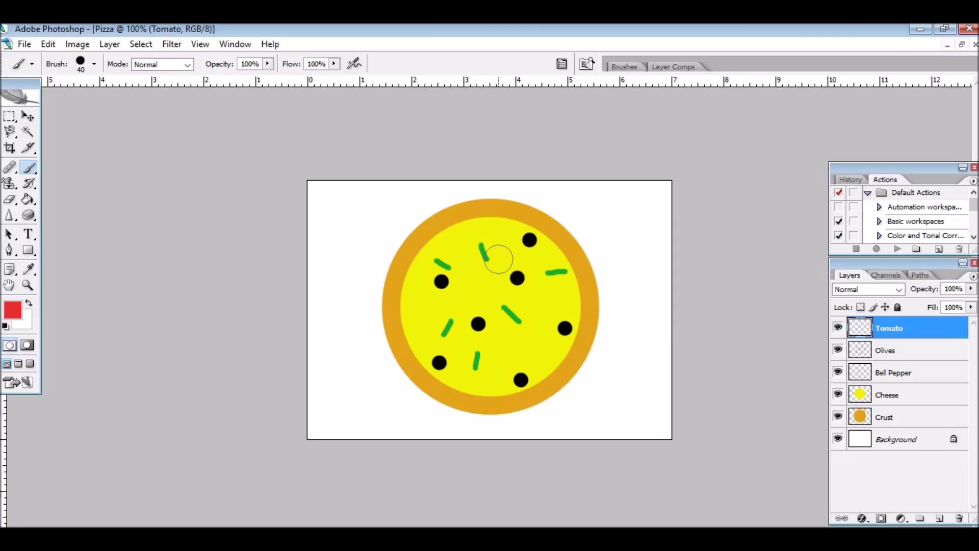
{"action": "key", "text": "bracketleft"}
{"action": "left_click", "coordinate": [481, 283]}
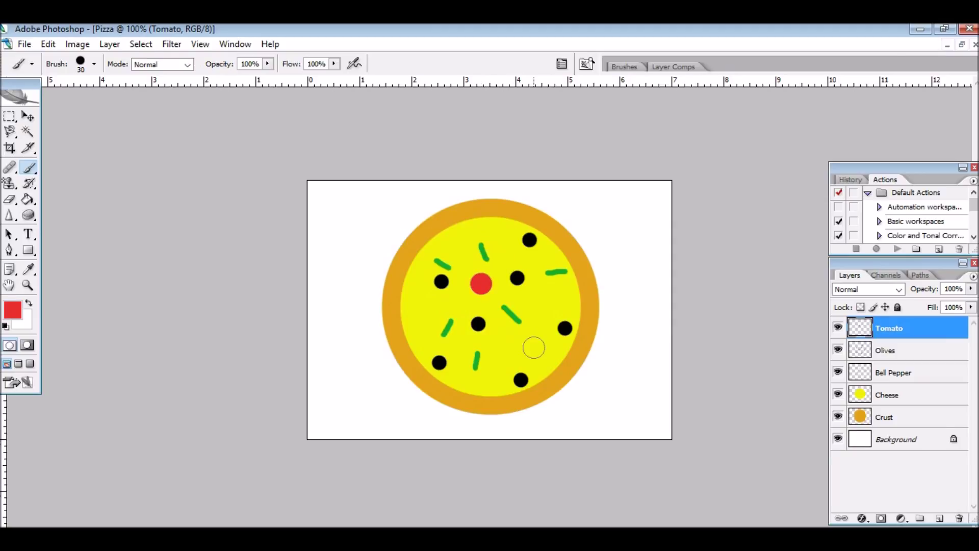
{"action": "left_click", "coordinate": [546, 352]}
{"action": "left_click", "coordinate": [560, 300]}
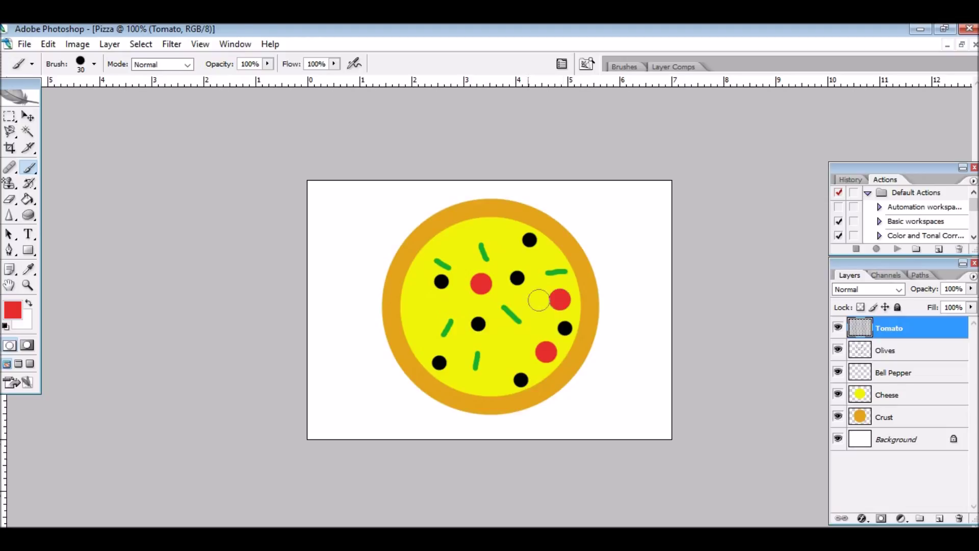
{"action": "left_click", "coordinate": [423, 313]}
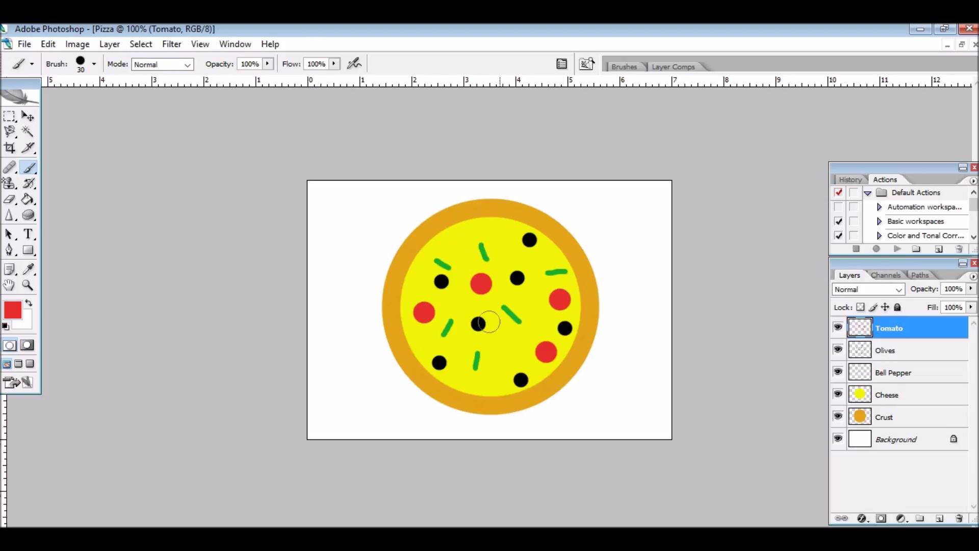
{"action": "left_click", "coordinate": [502, 351]}
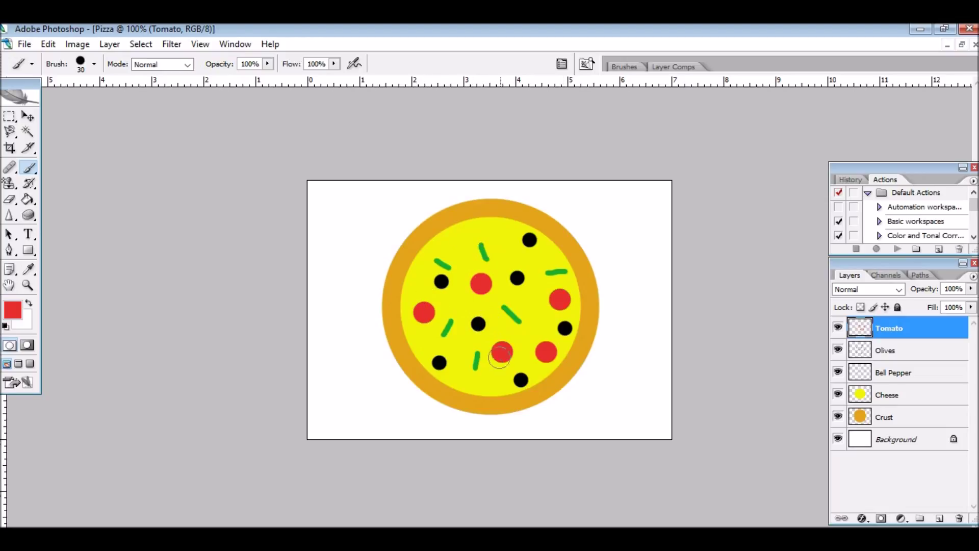
{"action": "left_click", "coordinate": [498, 233]}
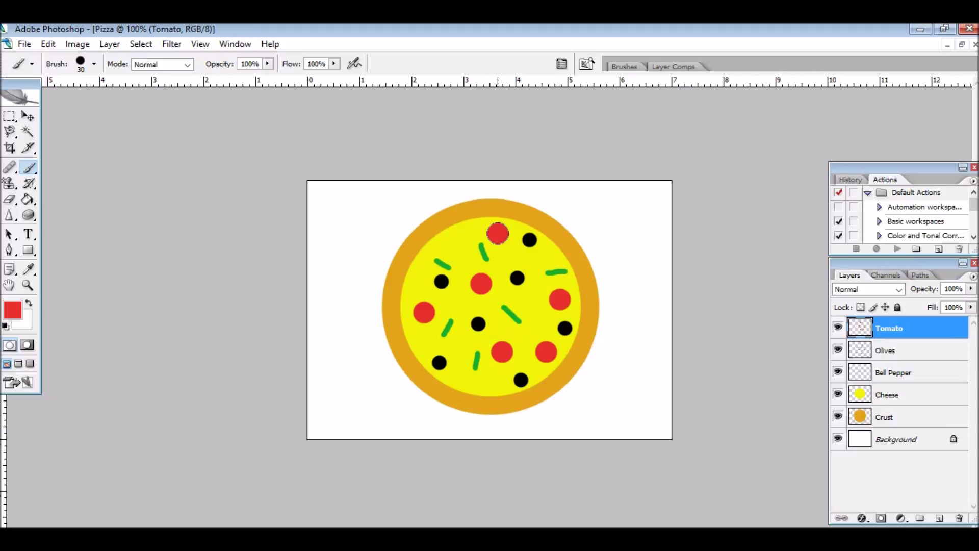
{"action": "left_click", "coordinate": [465, 375]}
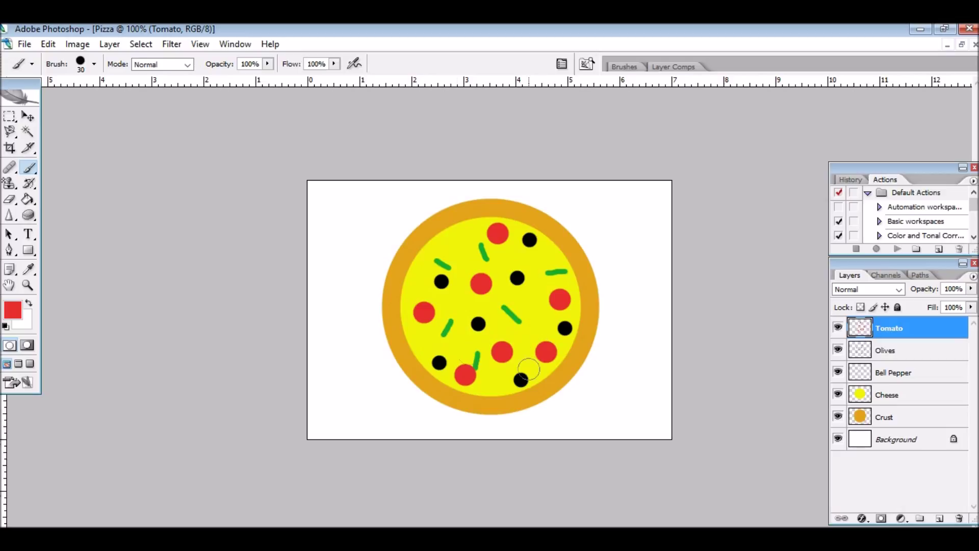
{"action": "left_click", "coordinate": [460, 245]}
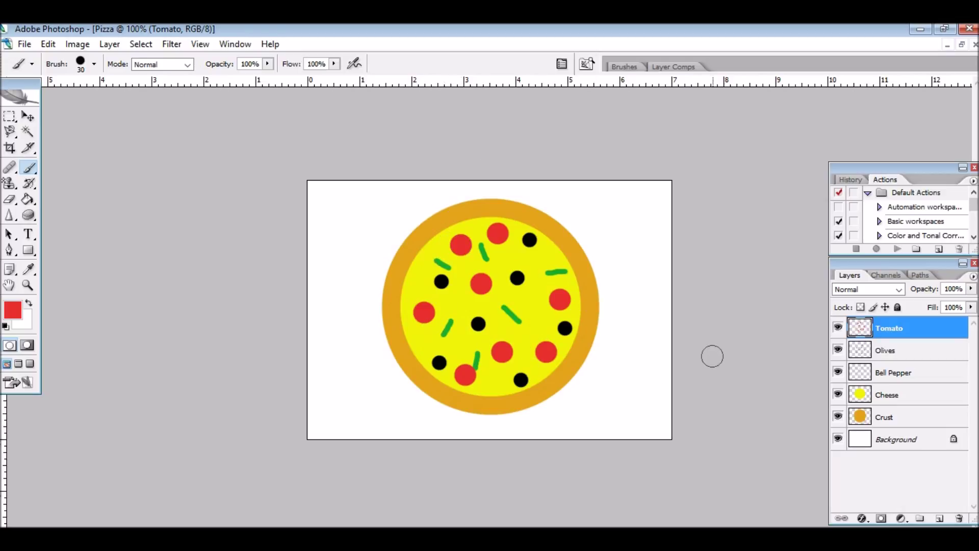